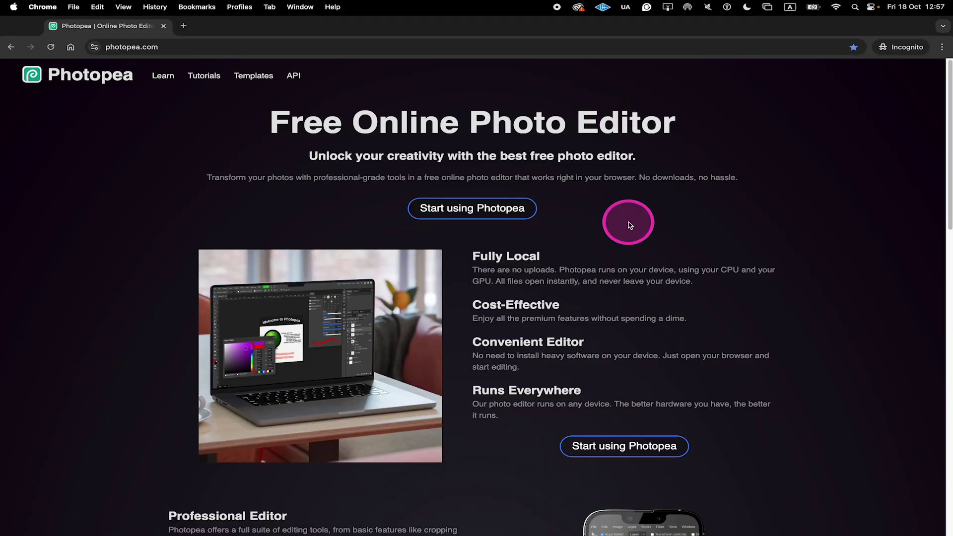
Launch Photopea from photopea.com to reach the editor start screen.
left_click(485, 211)
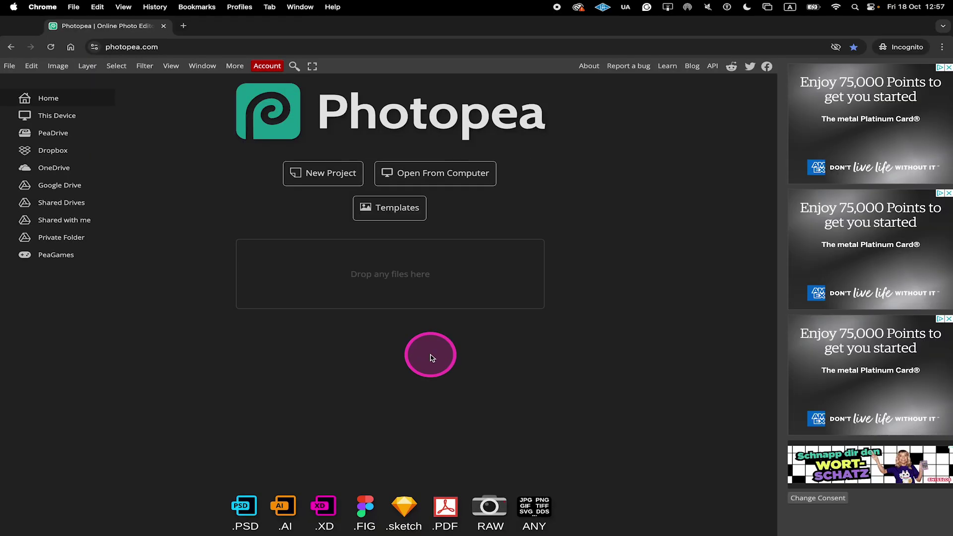
Open Reel Adventures New.webp from the Reel Adventures folder.
left_click(12, 66)
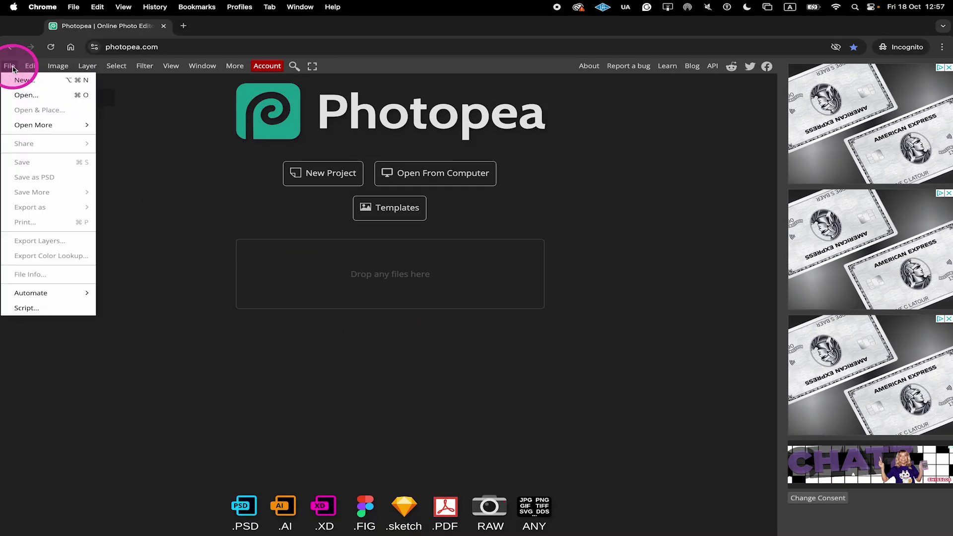
left_click(30, 95)
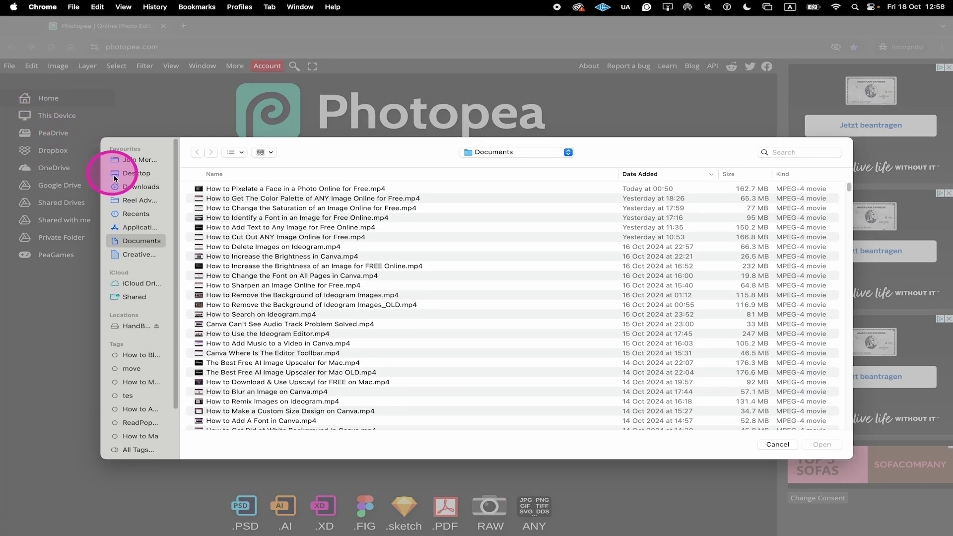
left_click(130, 200)
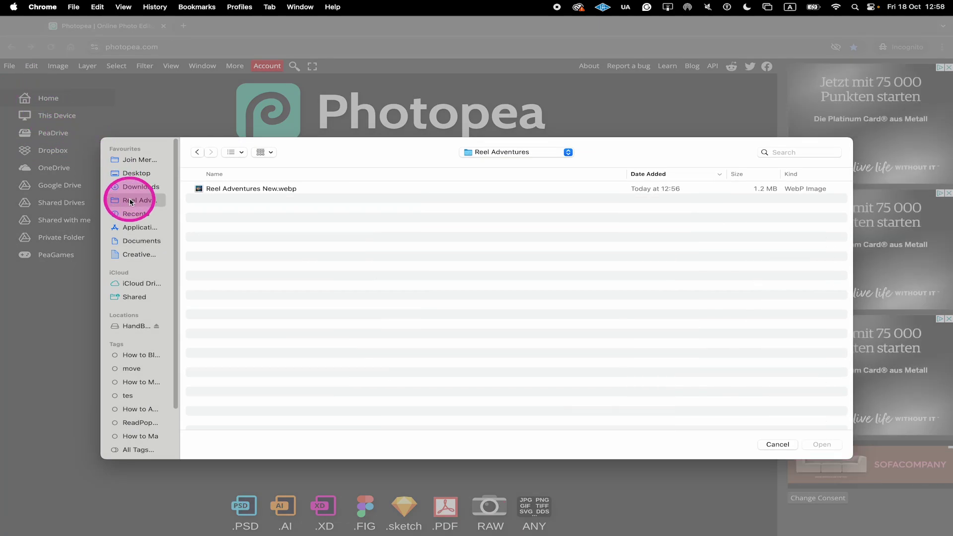
left_click(208, 189)
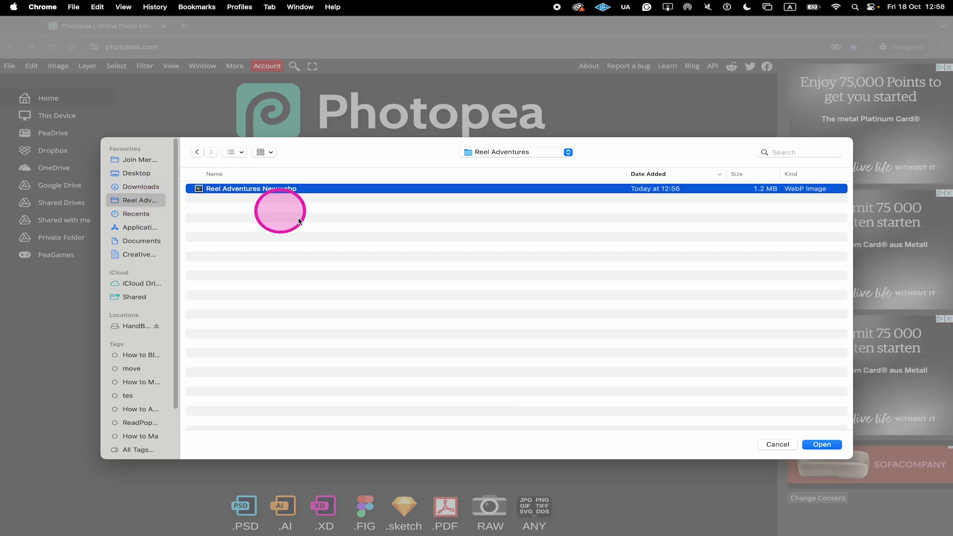
left_click(822, 444)
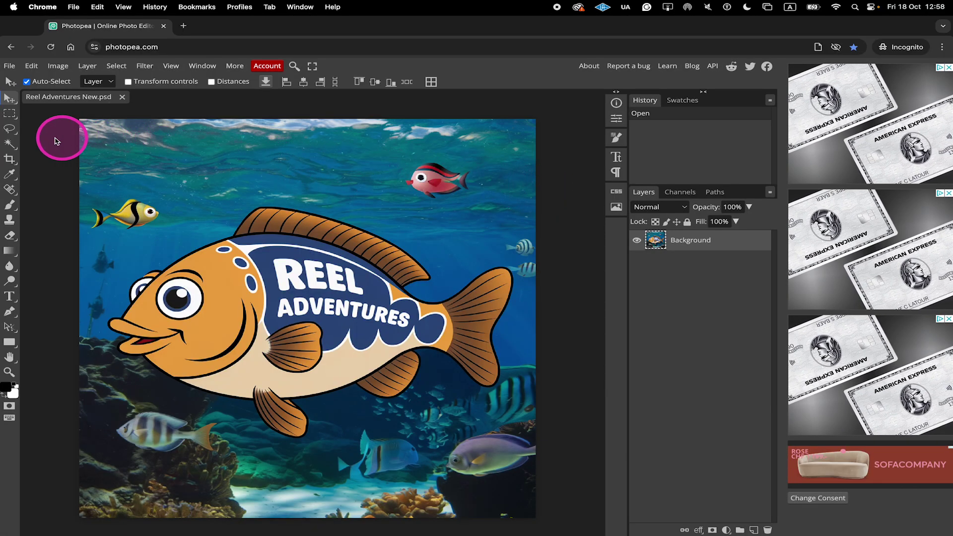
With the Magic Wand, select the white letters of the word REEL.
left_click(9, 144)
scroll(383, 205, "down", 1)
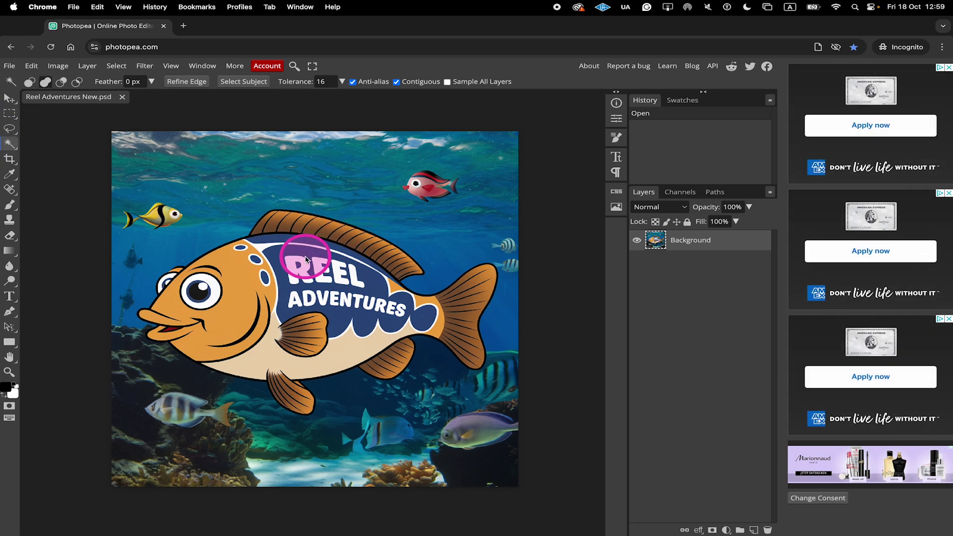
left_click(301, 263)
left_click(319, 264)
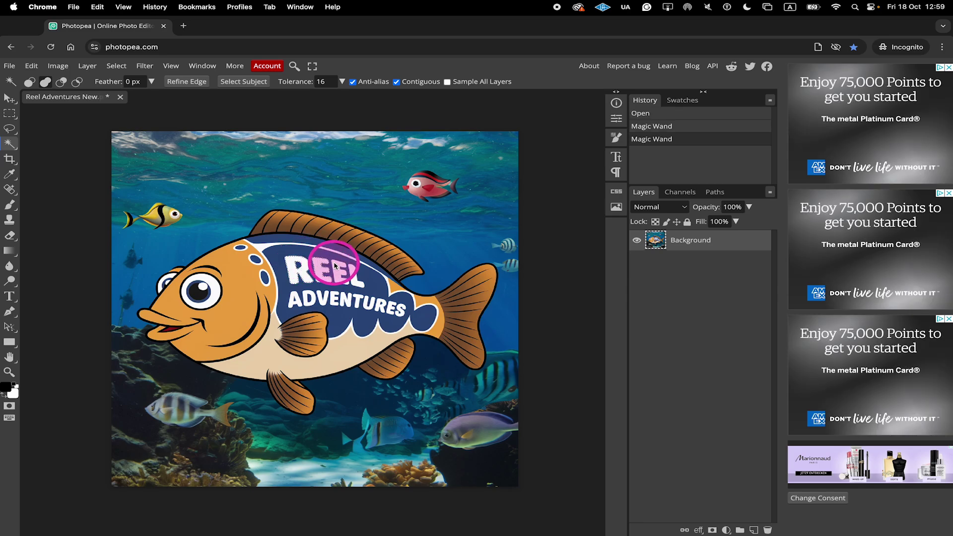
left_click(337, 267)
left_click(368, 274)
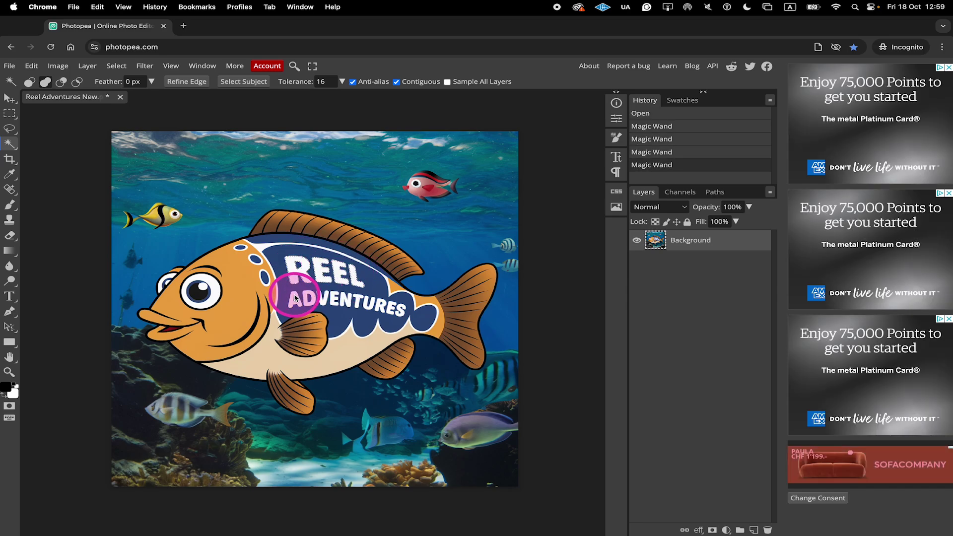
Add the ADVENTURES letters to the selection, letter group by letter group.
left_click(295, 298)
left_click(318, 297)
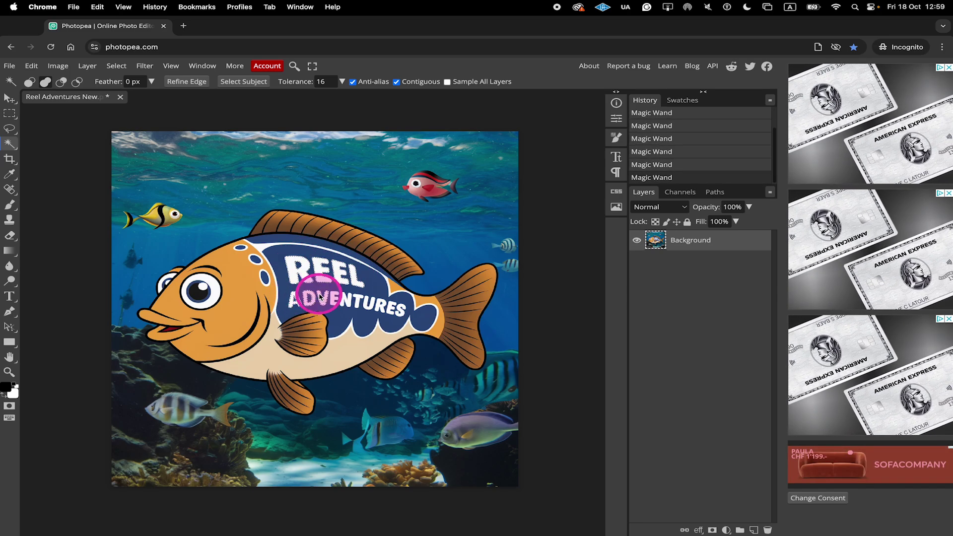
left_click(350, 301)
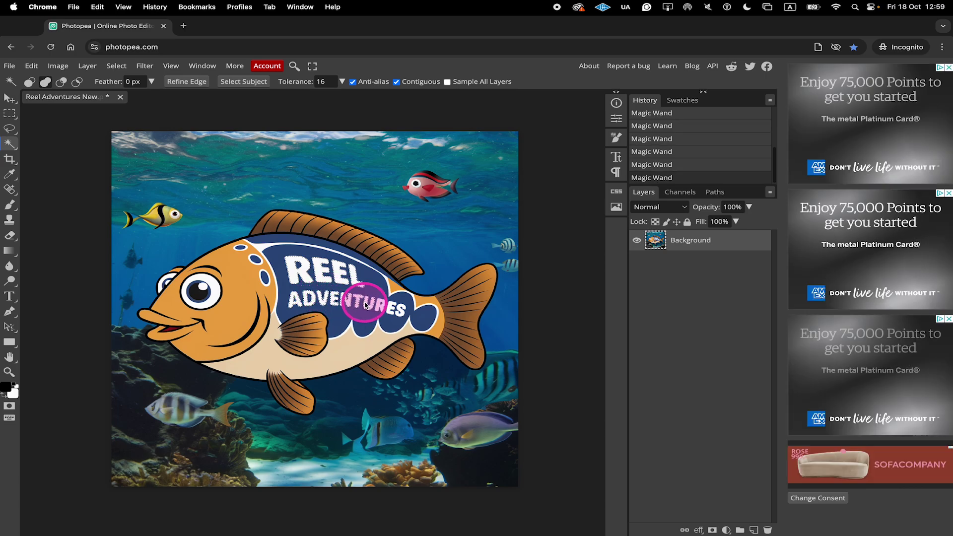
left_click(378, 308)
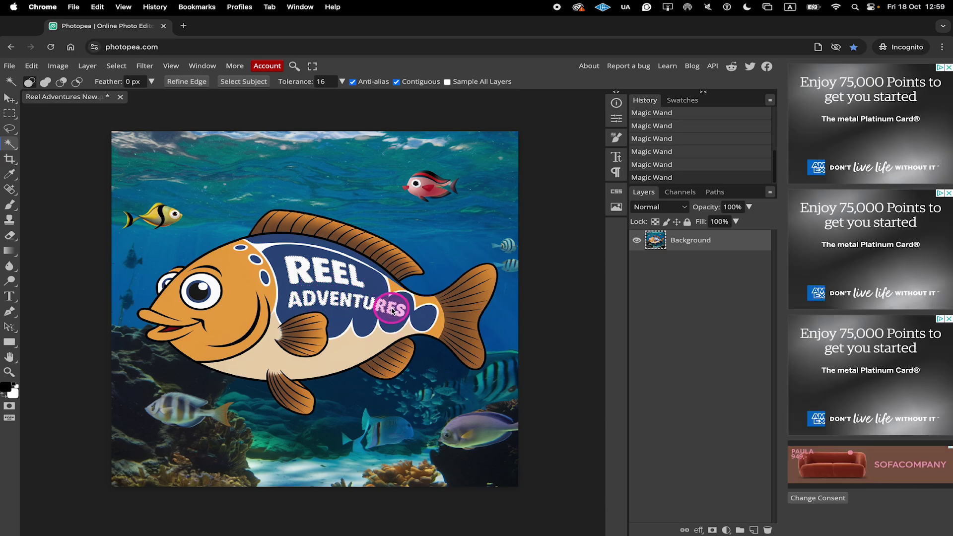
left_click(402, 313, "shift")
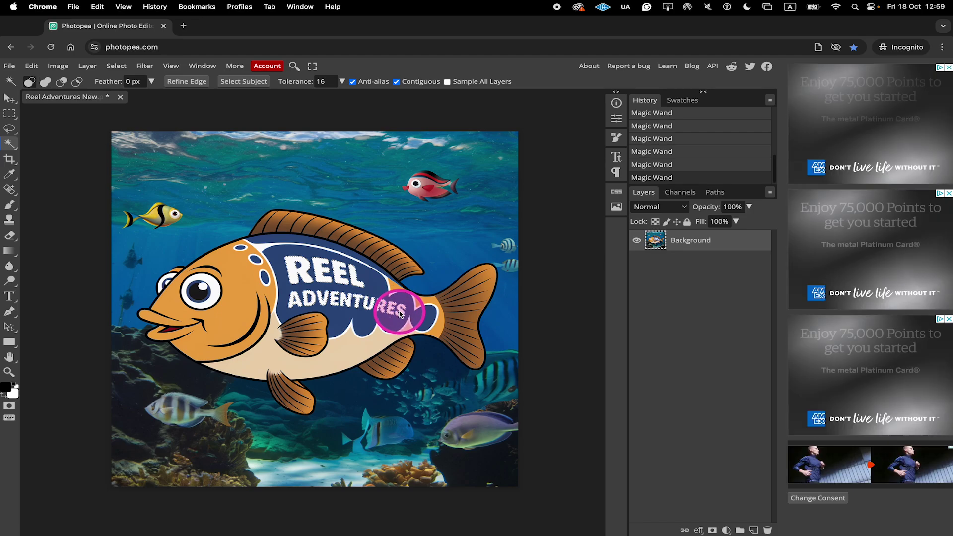
left_click(120, 67)
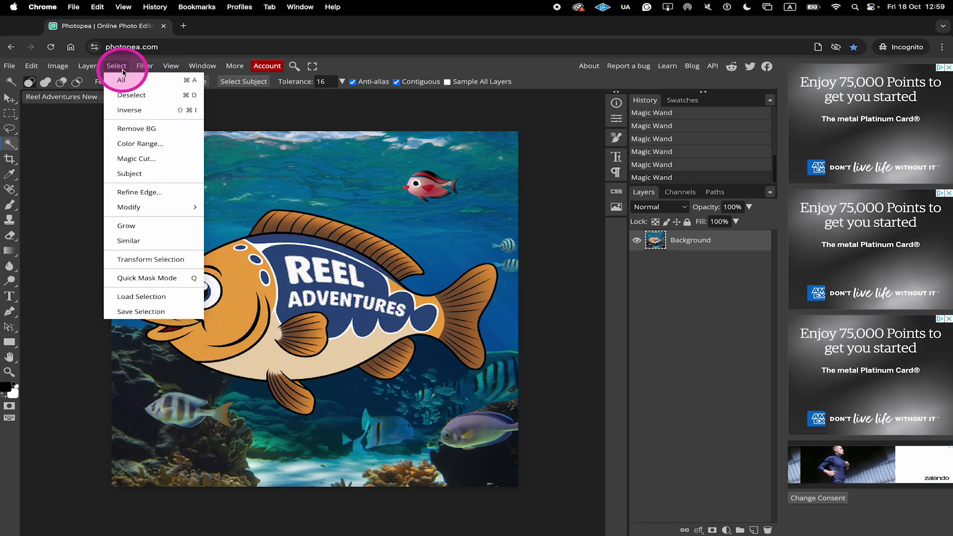
Expand the lettering selection by 5 px with Select > Modify > Expand.
mouse_move(141, 206)
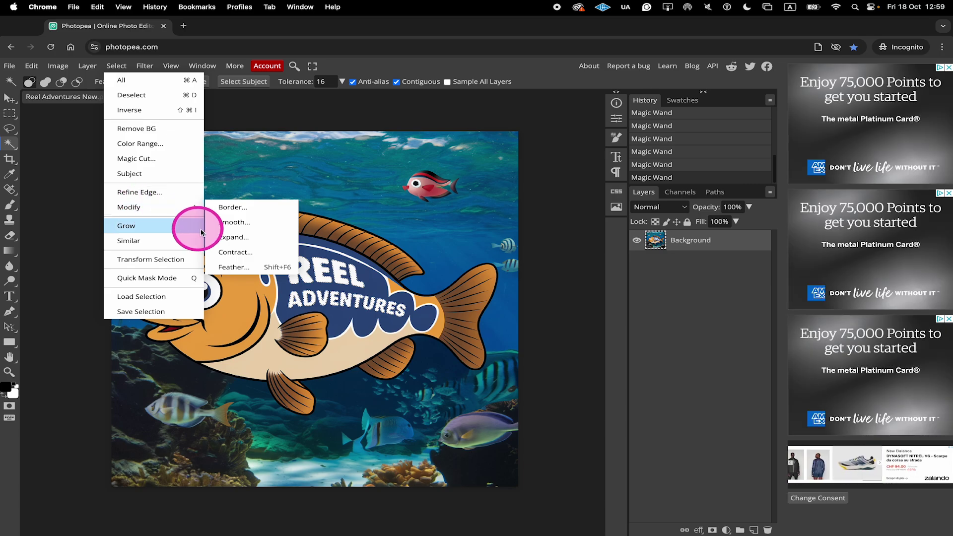
left_click(218, 238)
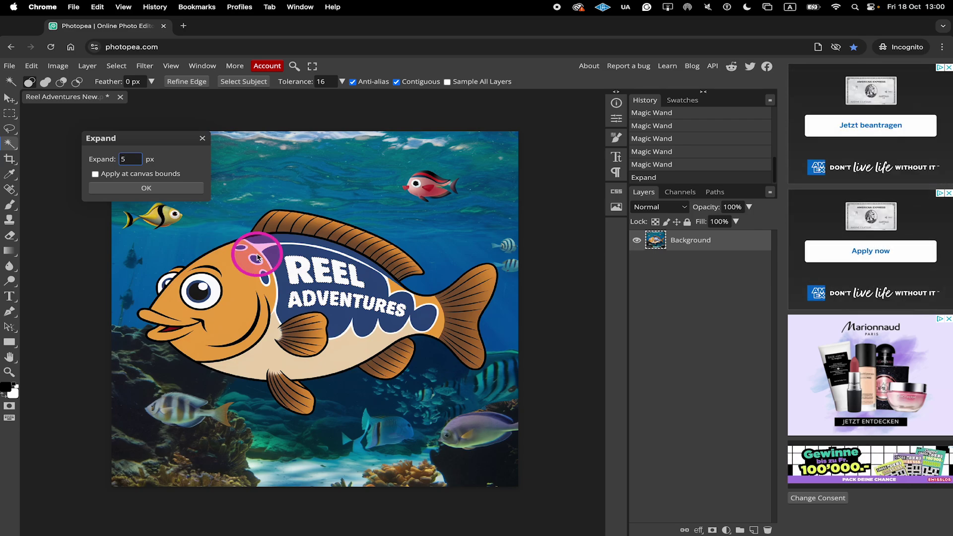
left_click(146, 188)
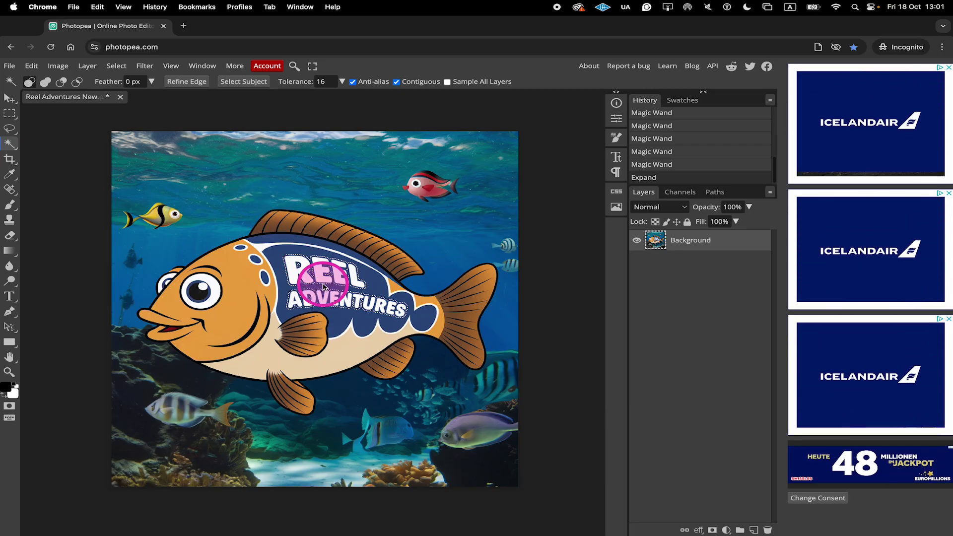
Fill the text selection using Edit > Fill with Content Aware.
left_click(33, 66)
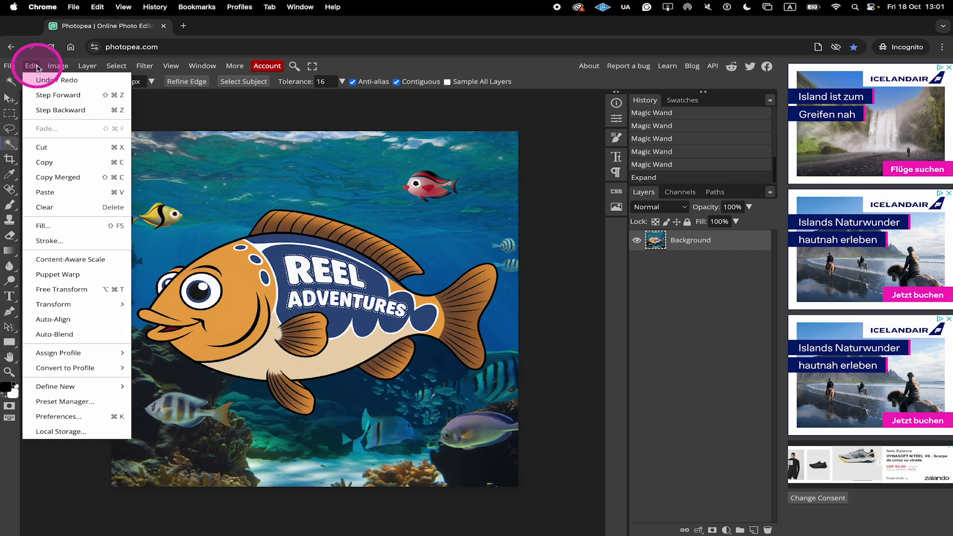
left_click(64, 226)
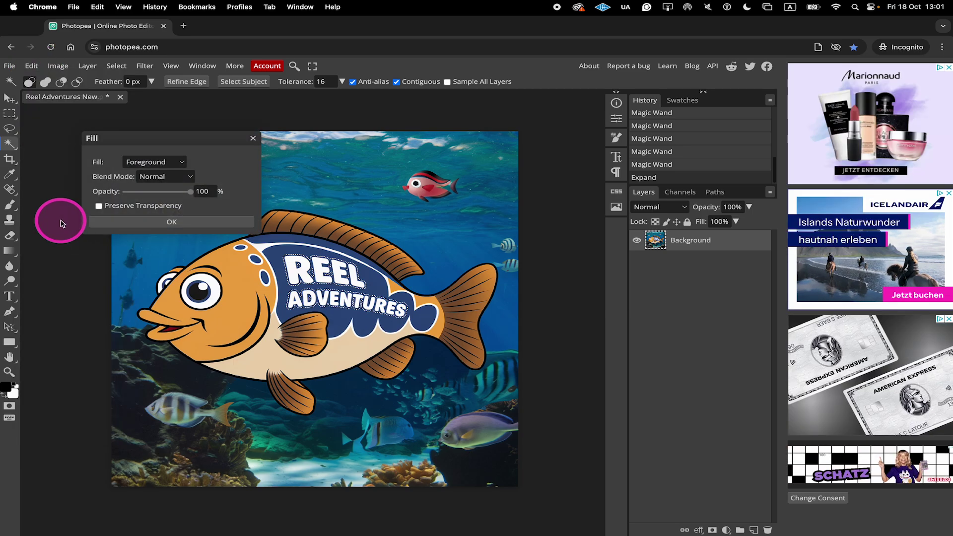
left_click(151, 163)
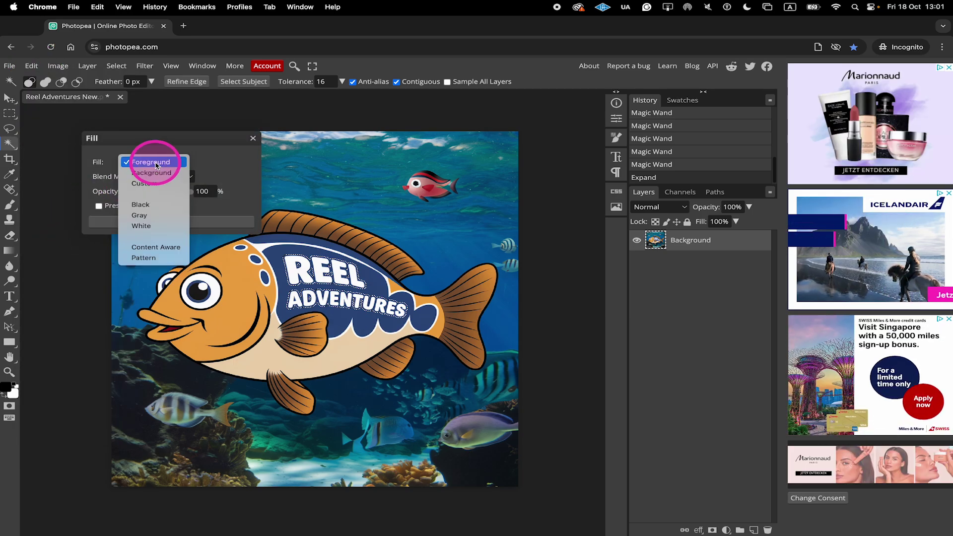
left_click(157, 247)
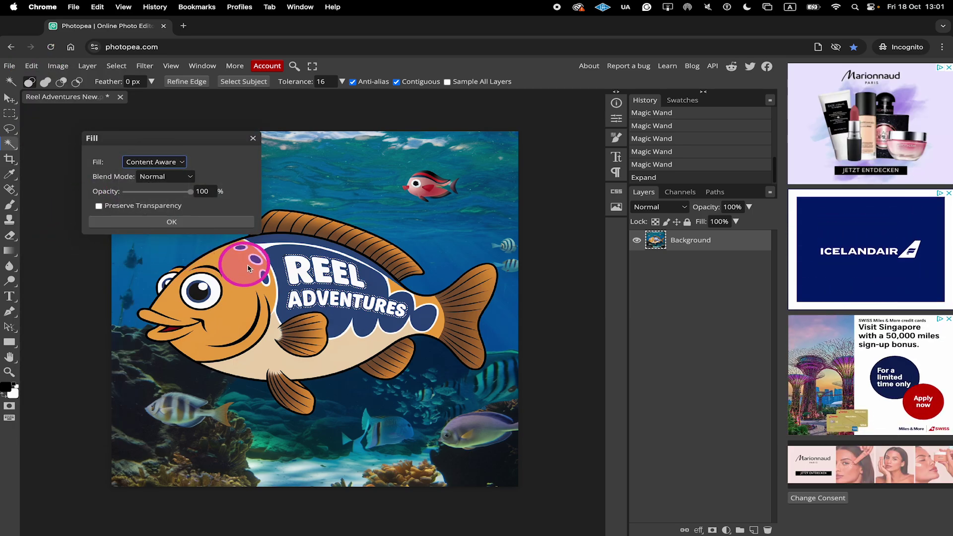
left_click(171, 221)
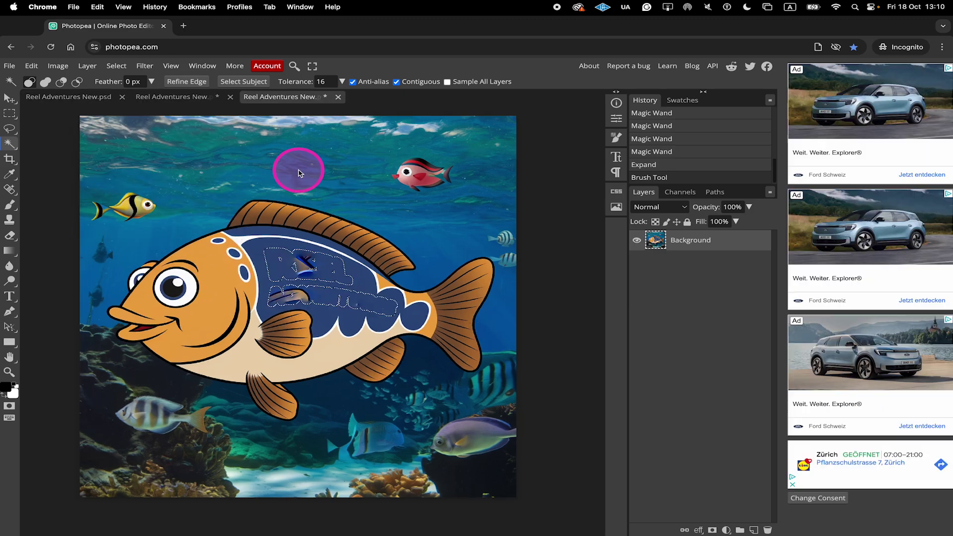
Deselect the filled area and zoom in slightly on the fish.
left_click(116, 66)
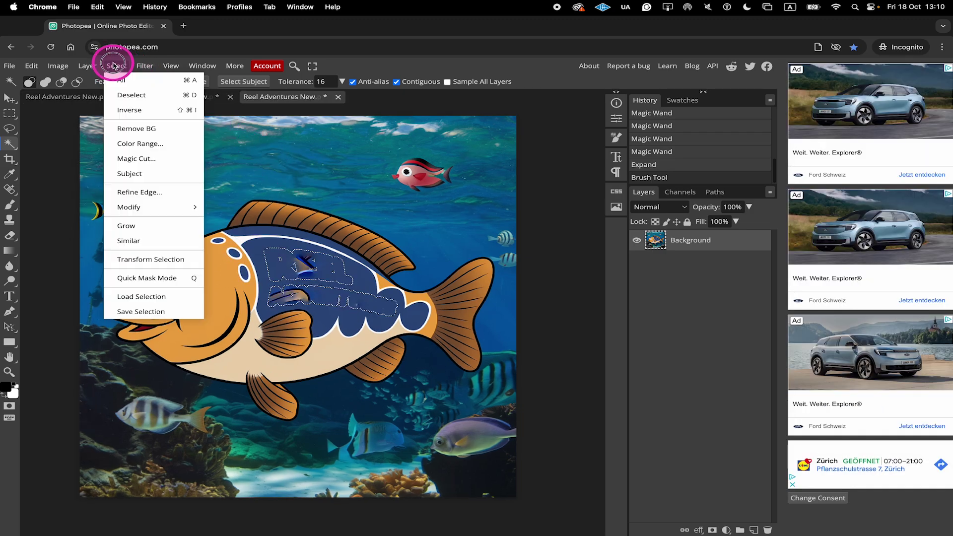
left_click(132, 95)
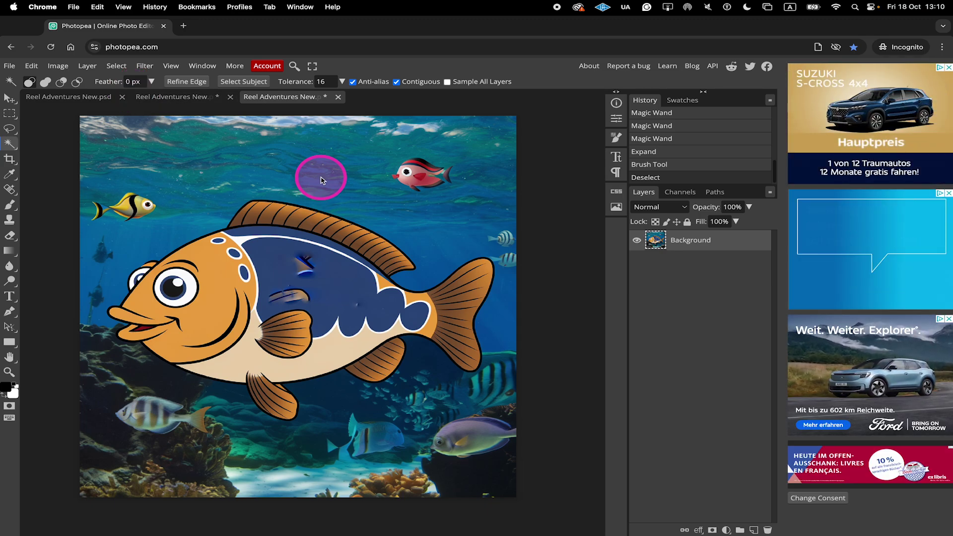
scroll(320, 180, "up", 1)
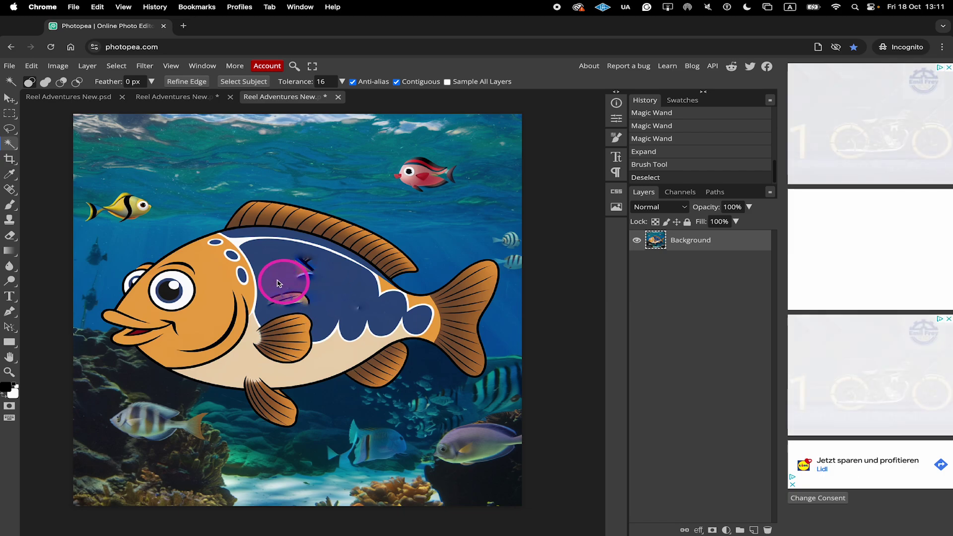
Set up a smaller Spot Healing Brush and heal the larger smudges on the body.
left_click(10, 191)
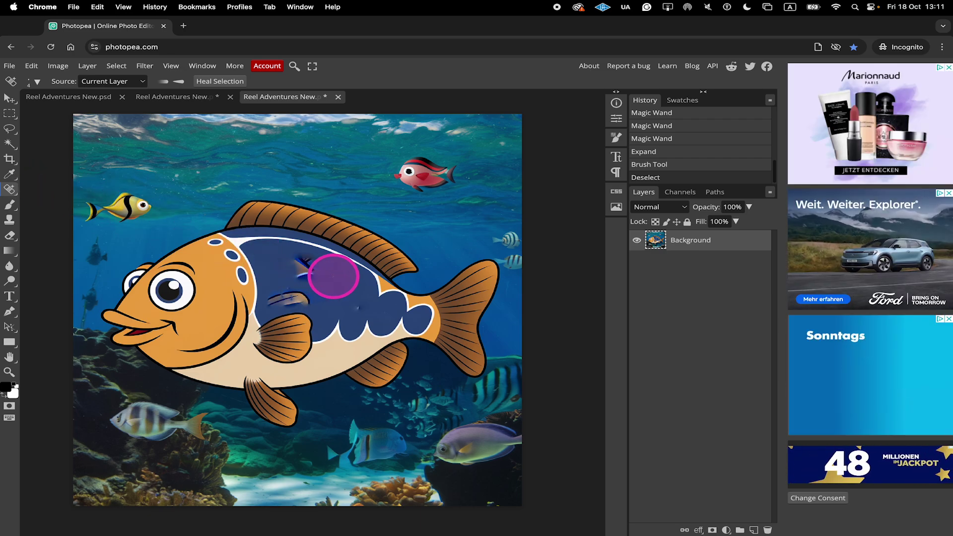
key("bracketleft")
key("bracketleft")
key("bracketleft")
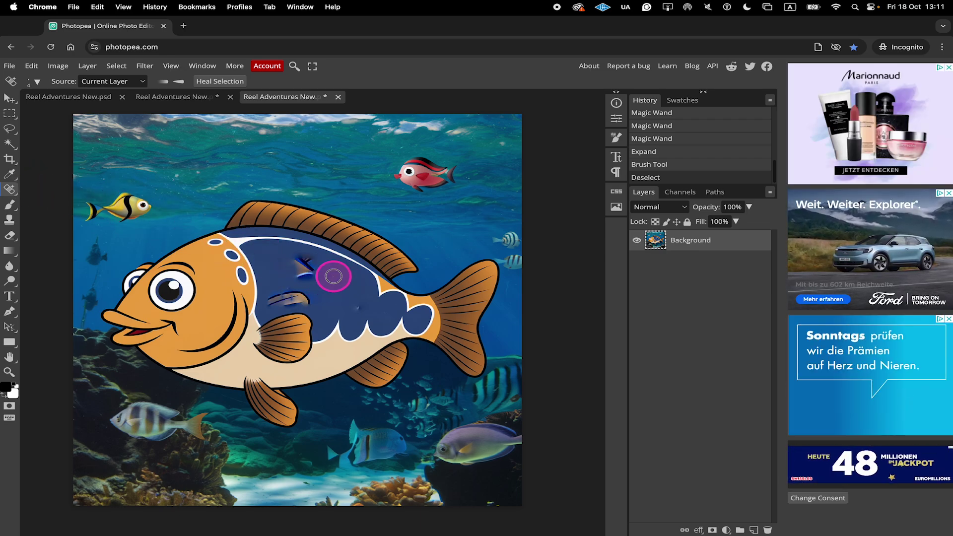
mouse_move(334, 276)
left_mouse_down()
mouse_move(355, 278)
mouse_move(345, 280)
left_mouse_up()
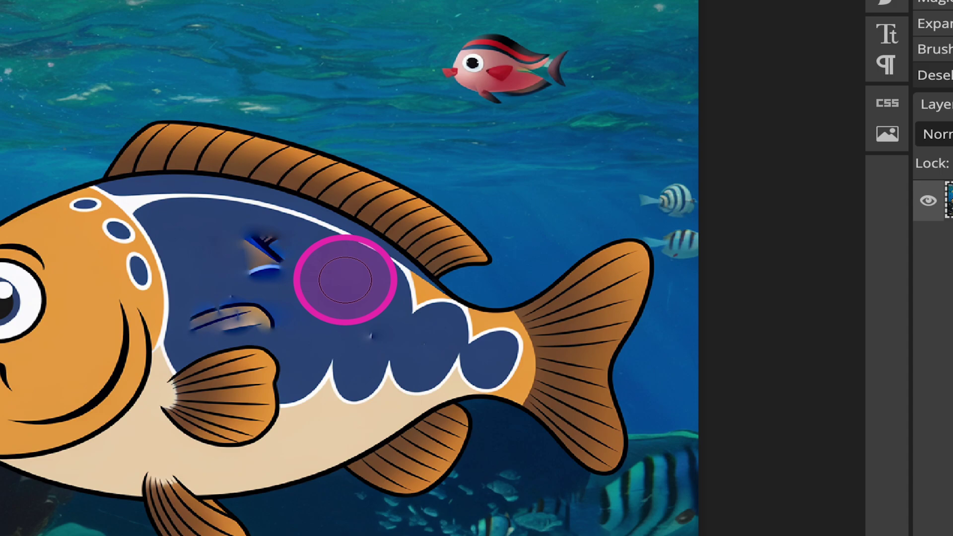
mouse_move(345, 280)
left_mouse_down()
mouse_move(249, 240)
mouse_move(266, 251)
left_mouse_up()
mouse_move(281, 308)
left_mouse_down()
mouse_move(272, 298)
mouse_move(198, 320)
left_mouse_up()
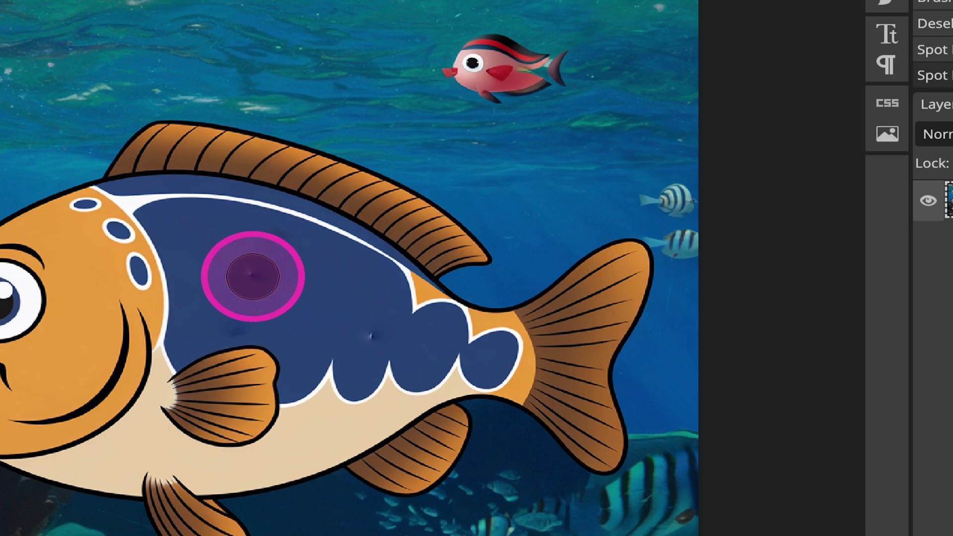
Heal the remaining small spots across the fish's navy body.
left_click(371, 336)
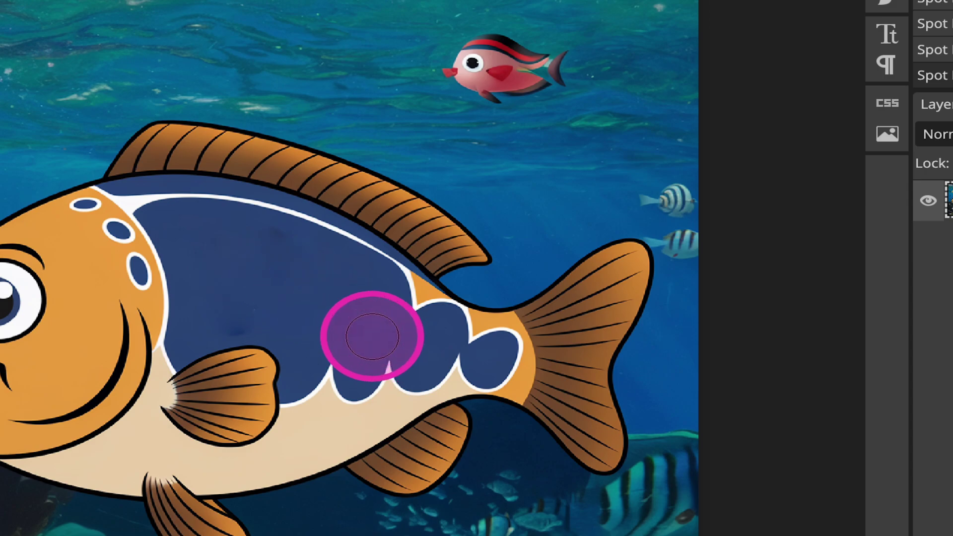
left_click(236, 319)
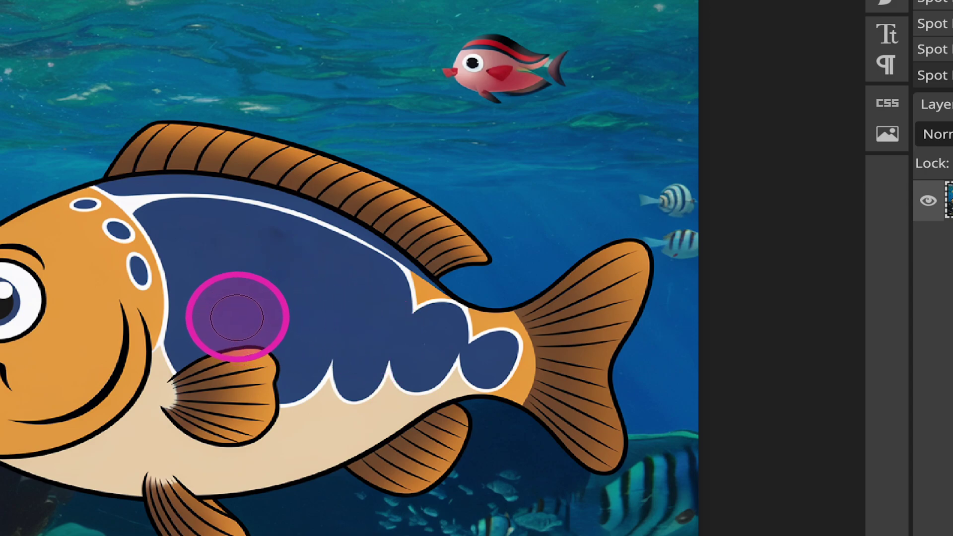
left_click(274, 239)
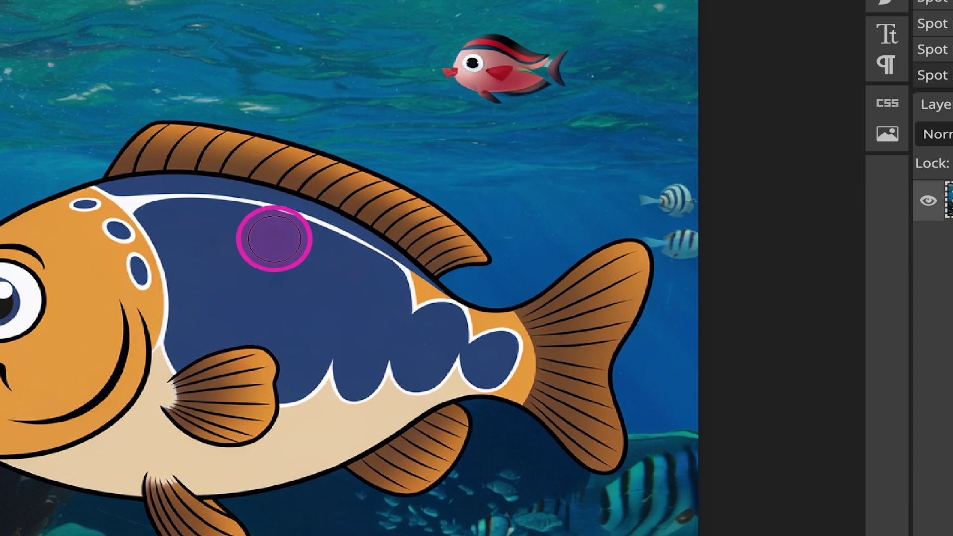
left_click(317, 332)
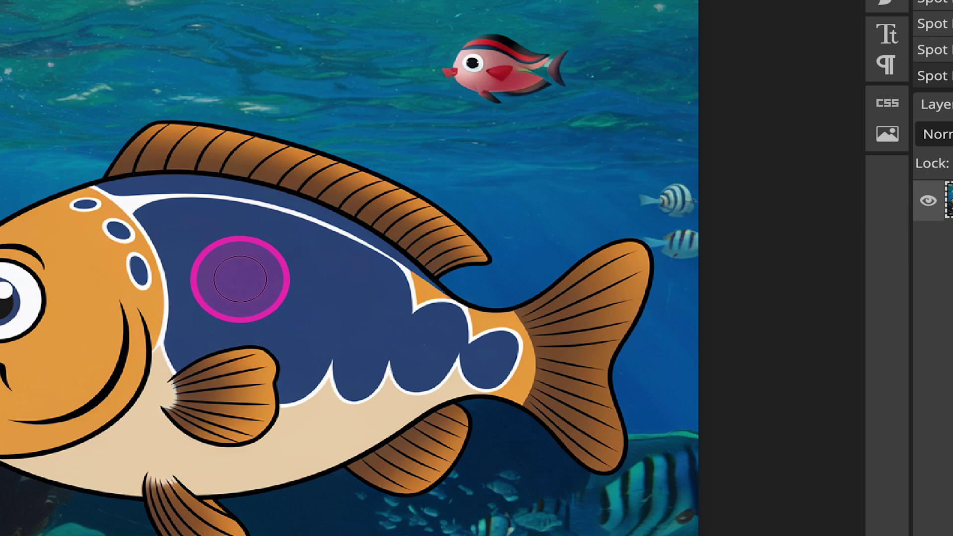
left_click(239, 279)
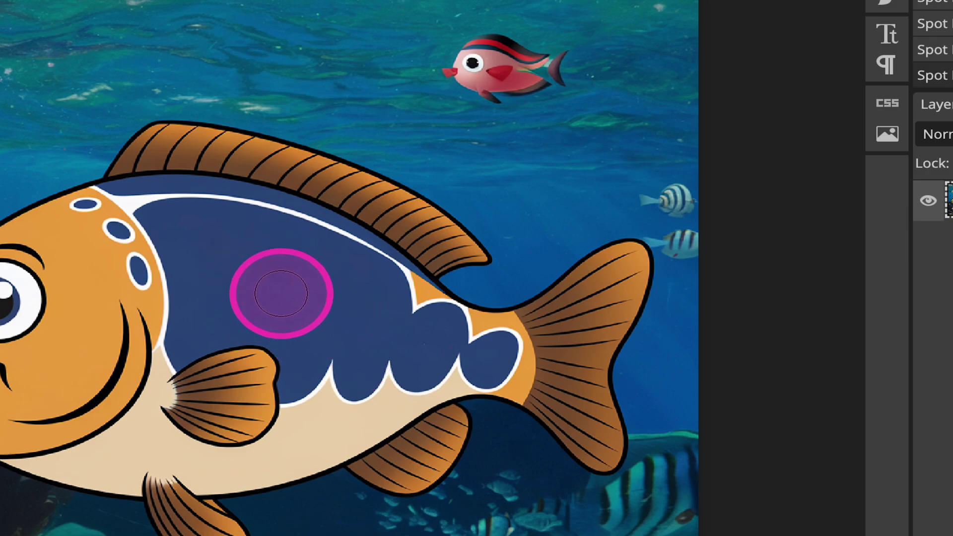
left_click(420, 342)
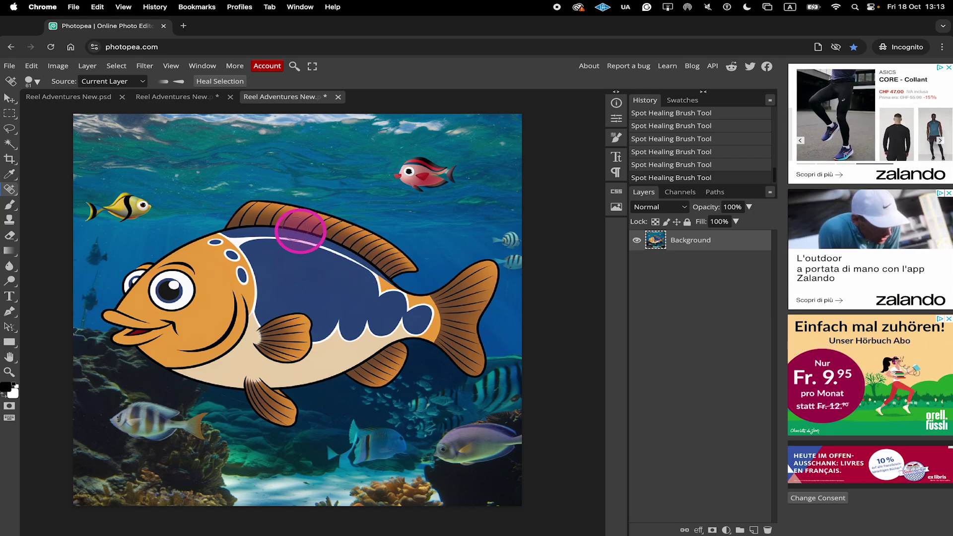
Export the image as JPG at 100% quality.
left_click(10, 66)
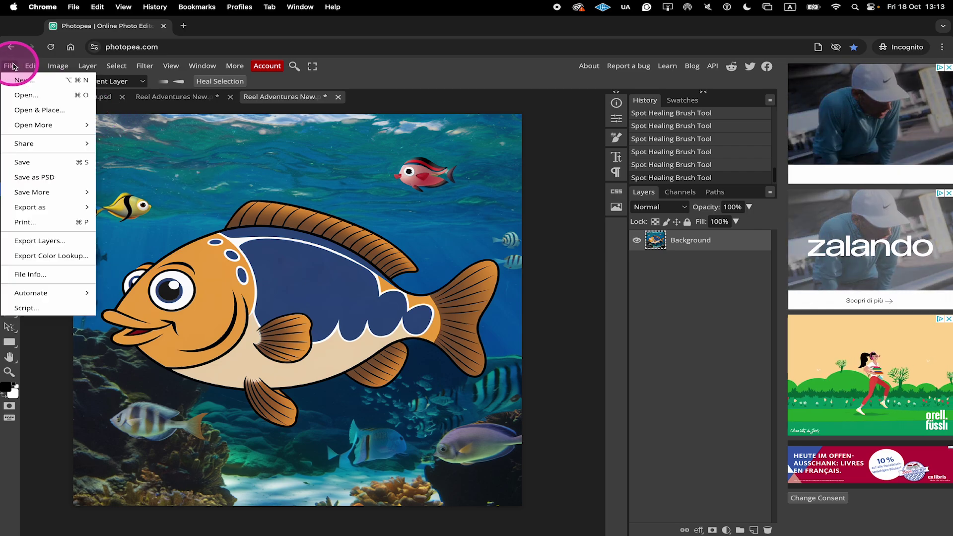
mouse_move(70, 212)
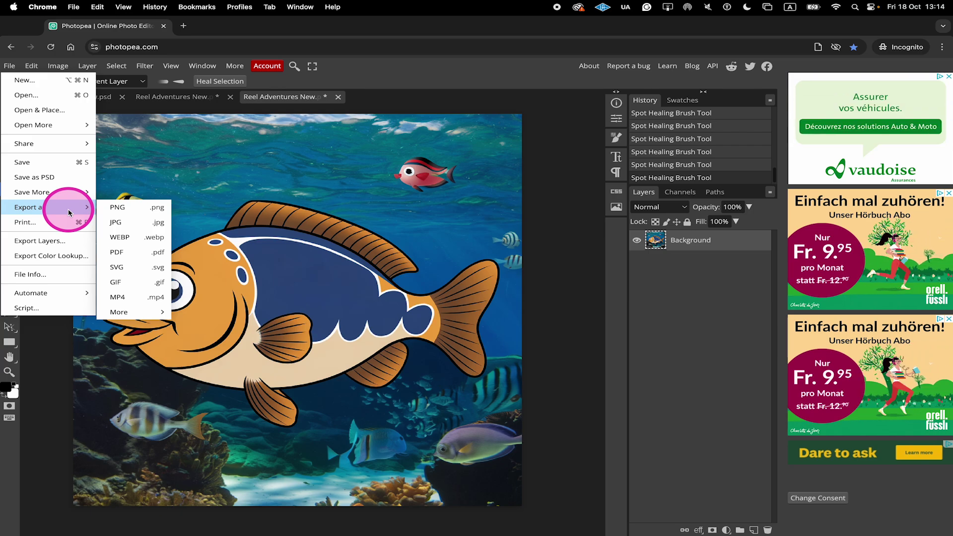
left_click(116, 222)
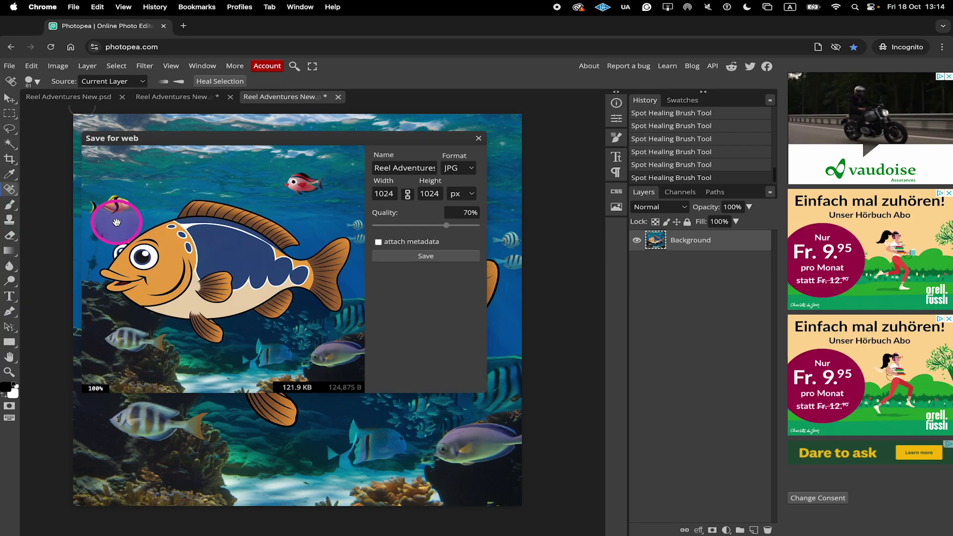
left_click_drag(447, 228, 490, 224)
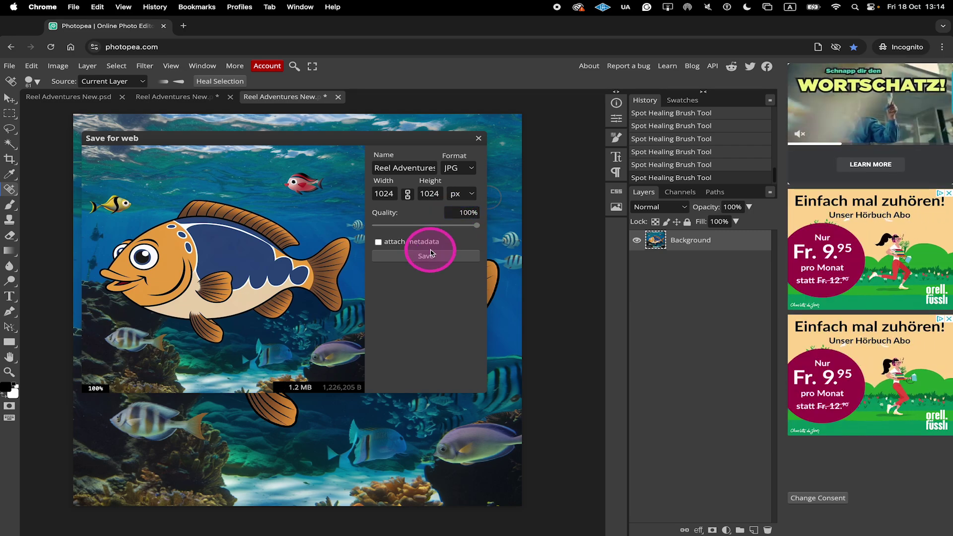
left_click(430, 254)
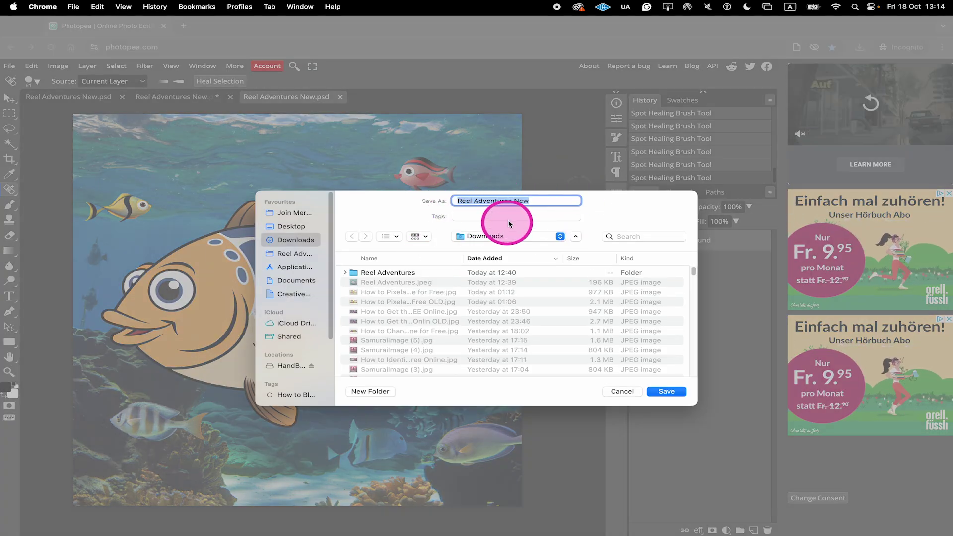
Save the JPG to Downloads as 'Reel Adventures No Text'.
left_click(540, 200)
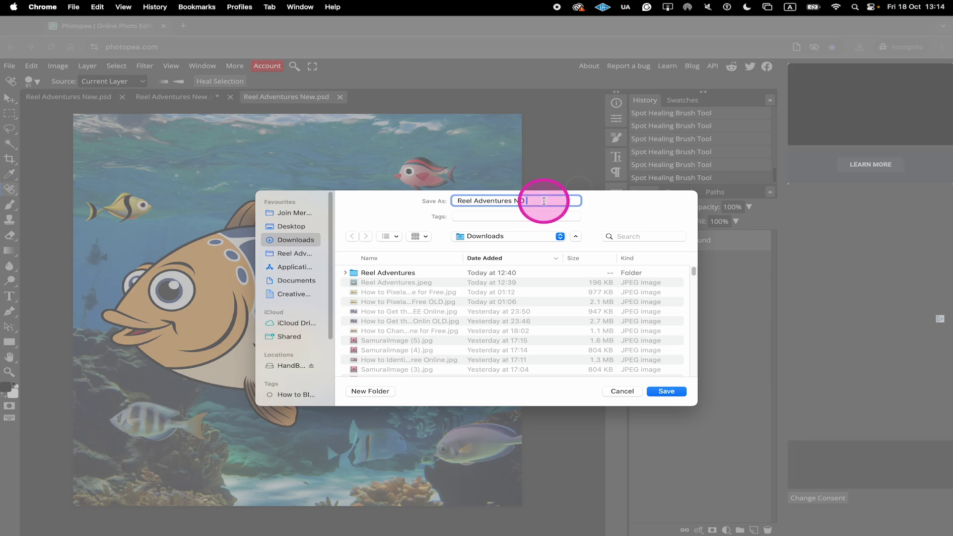
type("No Text")
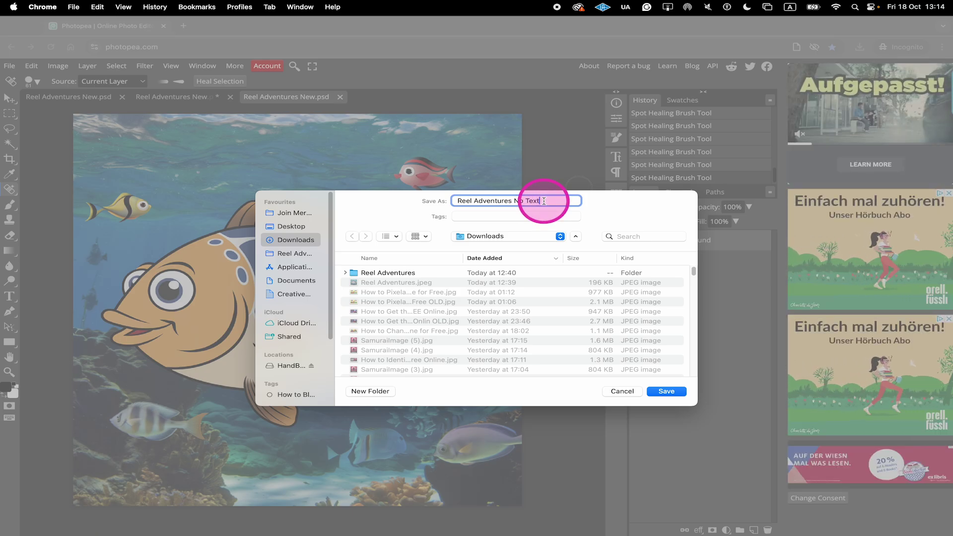
left_click(664, 392)
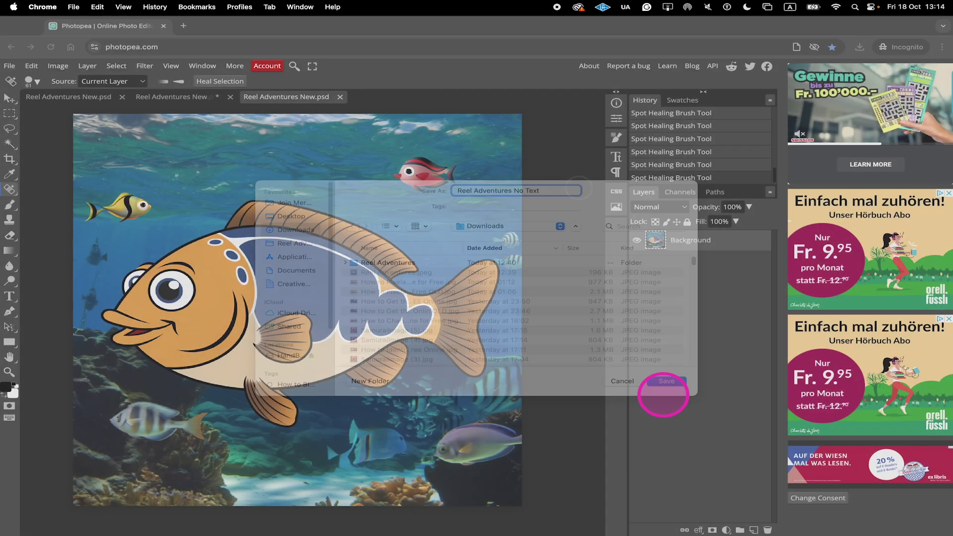